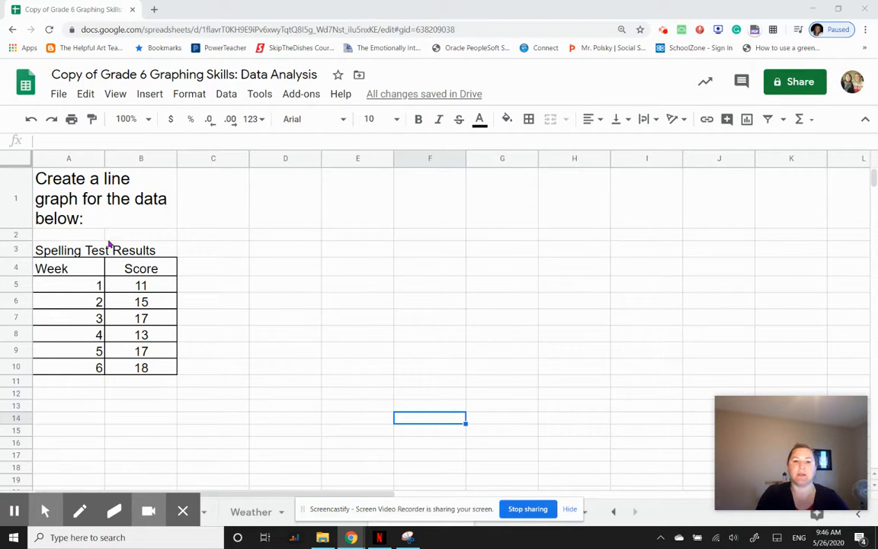
Step: Select the Week and Score data in A4:B10 and insert a chart from it
{"action": "left_click_drag", "start_coordinate": [43, 266], "coordinate": [161, 368]}
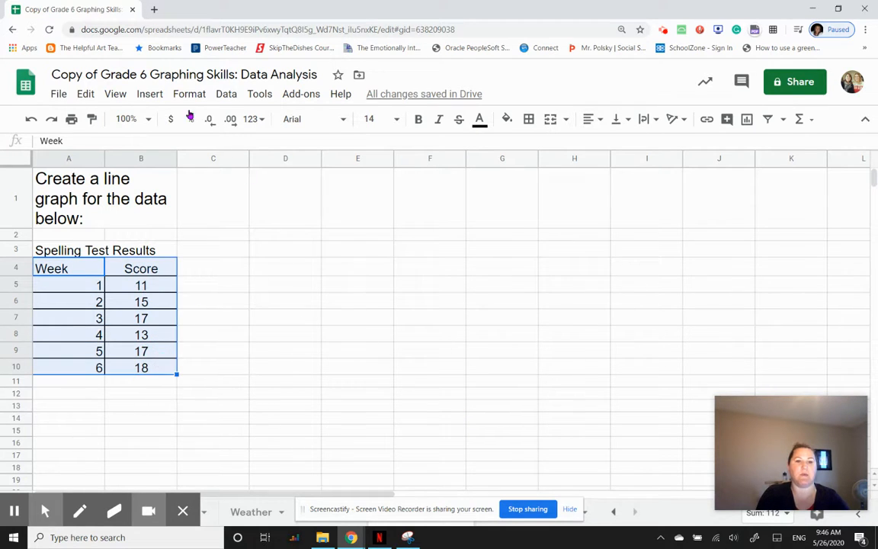
{"action": "left_click", "coordinate": [150, 93]}
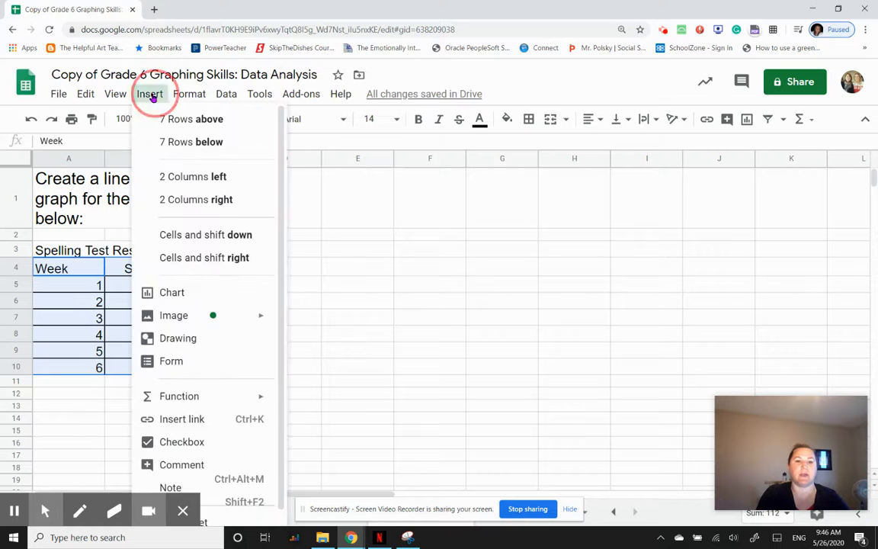
{"action": "left_click", "coordinate": [189, 302]}
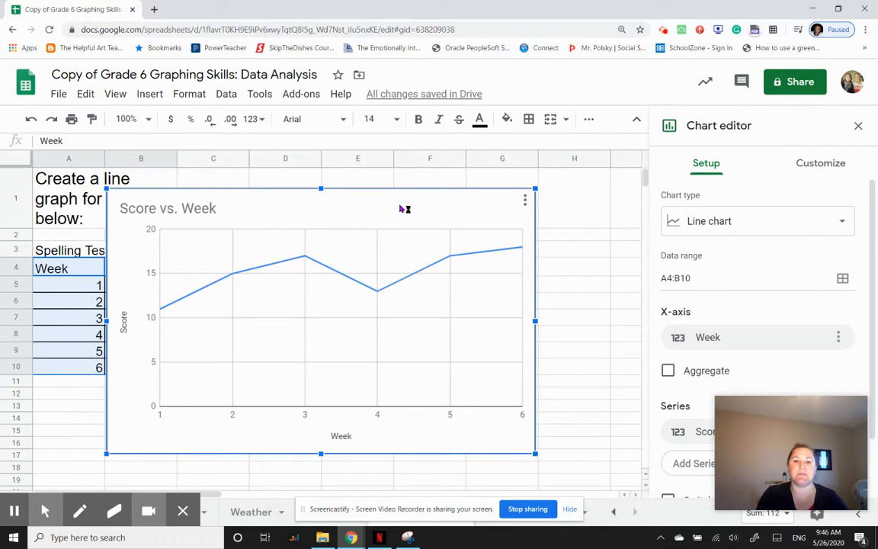
Step: Switch the chart type to a column chart and then back to a line chart
{"action": "left_click", "coordinate": [843, 224]}
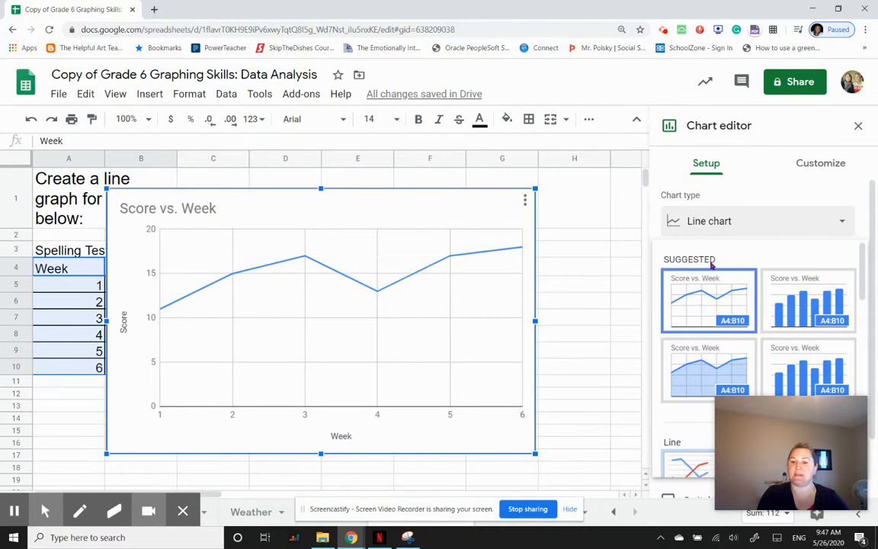
{"action": "left_click", "coordinate": [794, 311]}
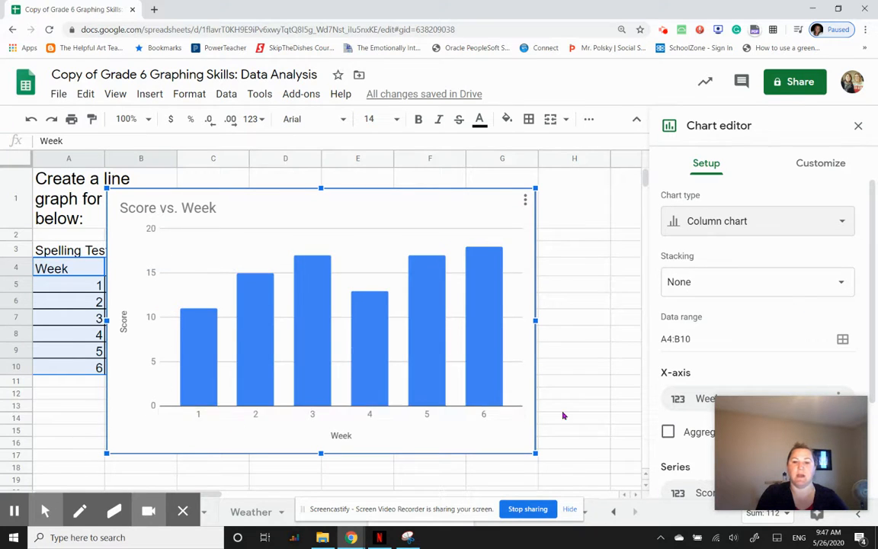
{"action": "left_click", "coordinate": [789, 227]}
{"action": "left_click", "coordinate": [694, 299]}
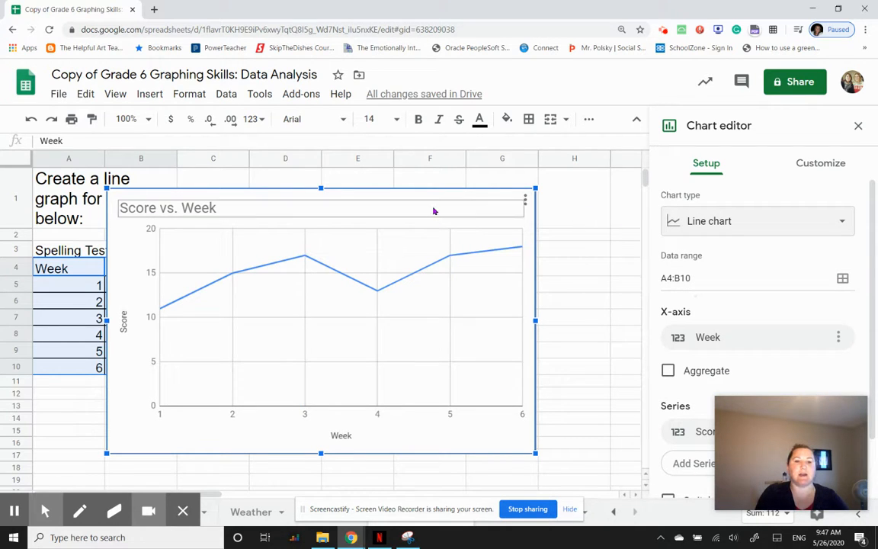
Step: Move the chart to the right so it sits beside the data table
{"action": "left_click_drag", "start_coordinate": [440, 202], "coordinate": [529, 208]}
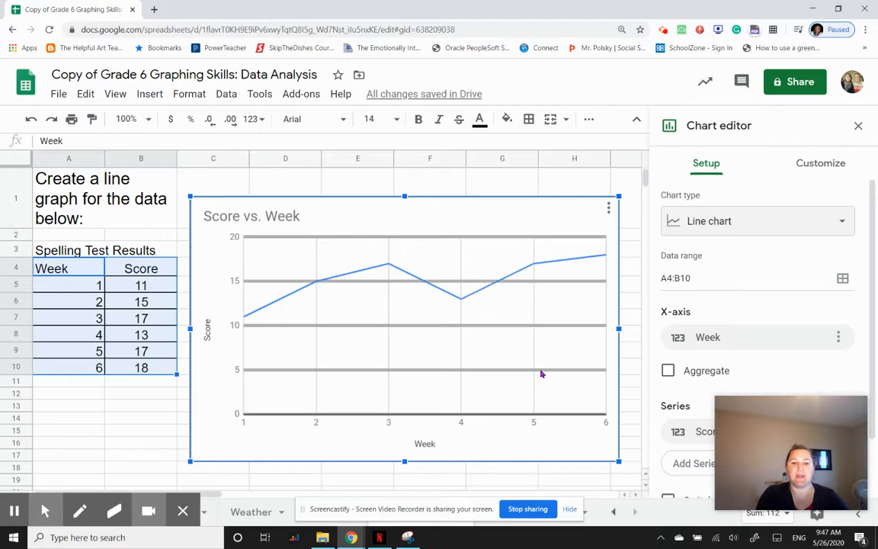
{"action": "mouse_move", "coordinate": [172, 479]}
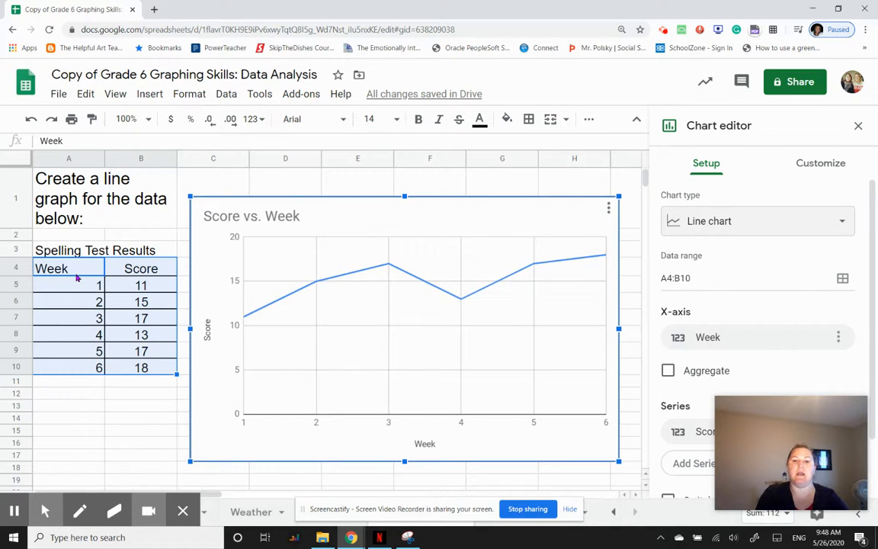
Step: Open the chart's customize settings and examine the chart title text options
{"action": "left_click", "coordinate": [821, 165]}
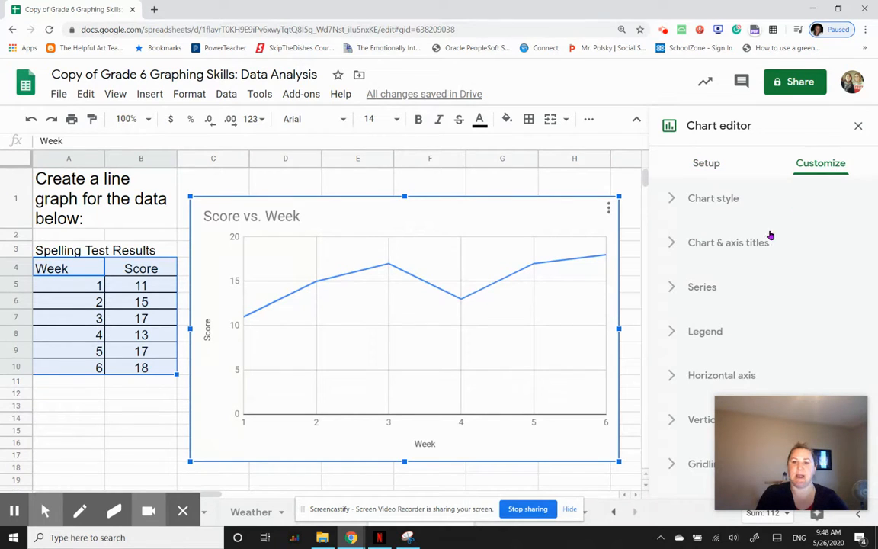
{"action": "left_click", "coordinate": [671, 244]}
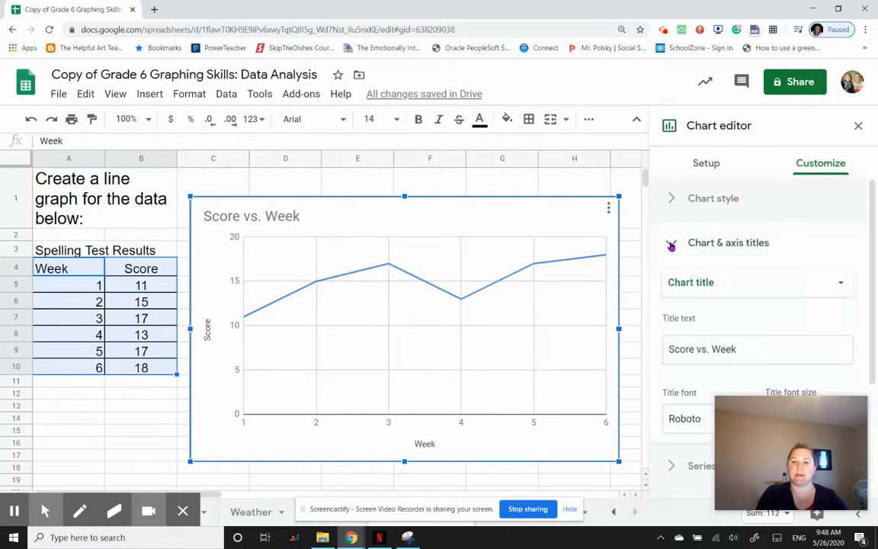
{"action": "scroll", "coordinate": [751, 291], "scroll_direction": "down", "scroll_amount": 1}
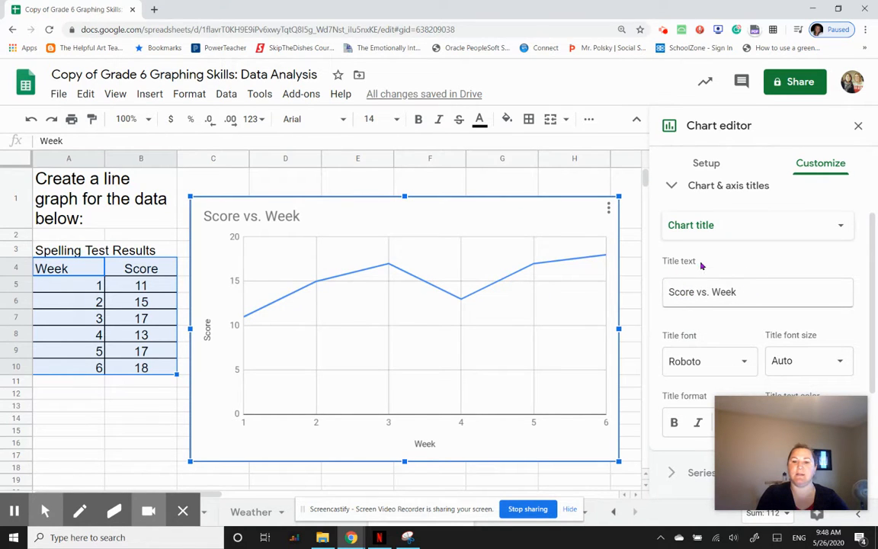
{"action": "left_click_drag", "start_coordinate": [740, 292], "coordinate": [671, 307]}
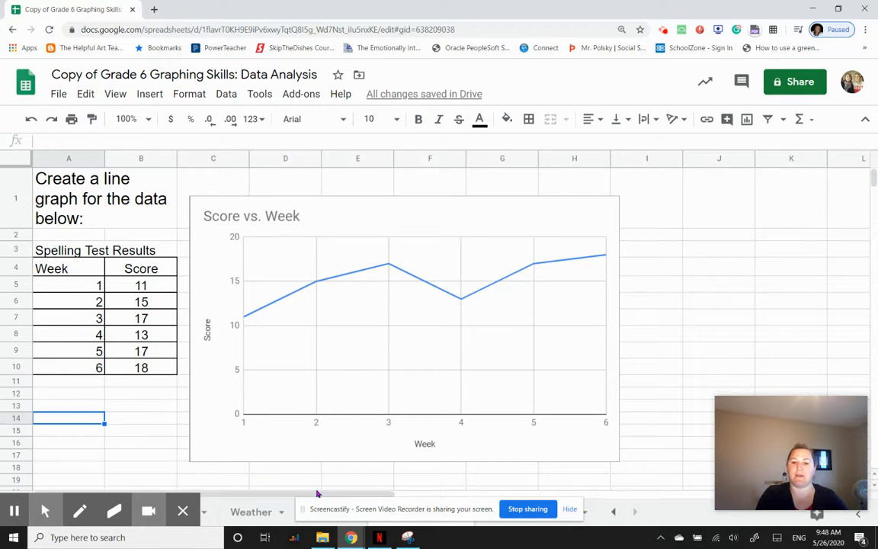
{"action": "left_click_drag", "start_coordinate": [317, 493], "coordinate": [451, 487]}
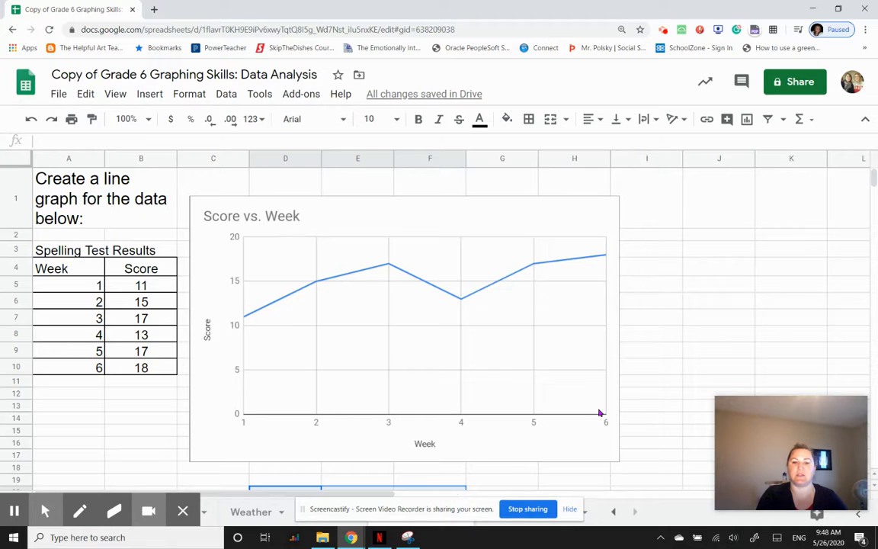
{"action": "scroll", "coordinate": [600, 412], "scroll_direction": "down", "scroll_amount": 2}
{"action": "scroll", "coordinate": [600, 412], "scroll_direction": "up", "scroll_amount": 1}
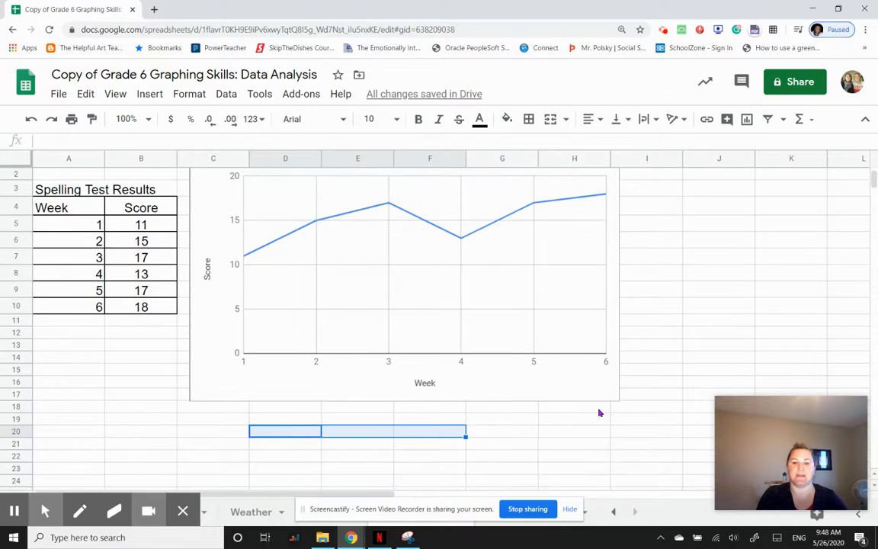
{"action": "scroll", "coordinate": [600, 413], "scroll_direction": "down", "scroll_amount": 4}
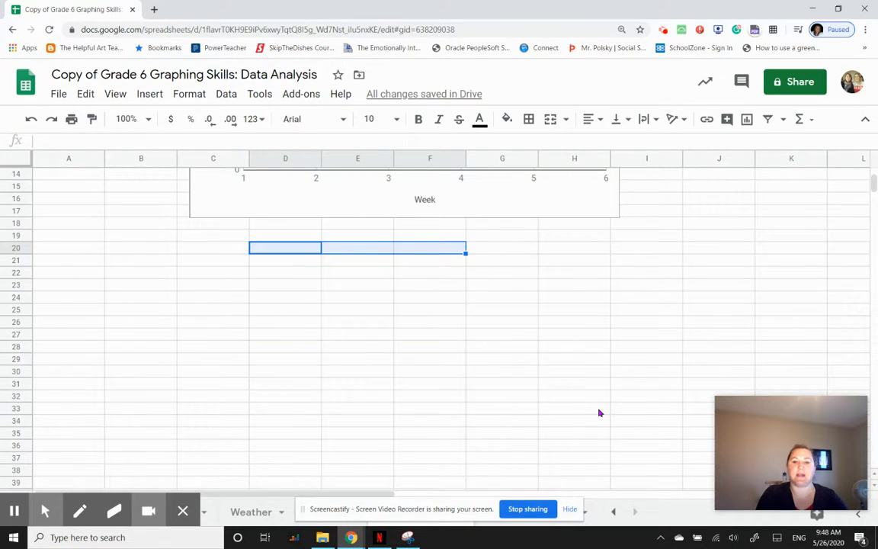
{"action": "scroll", "coordinate": [600, 413], "scroll_direction": "down", "scroll_amount": 1}
{"action": "left_click", "coordinate": [241, 302]}
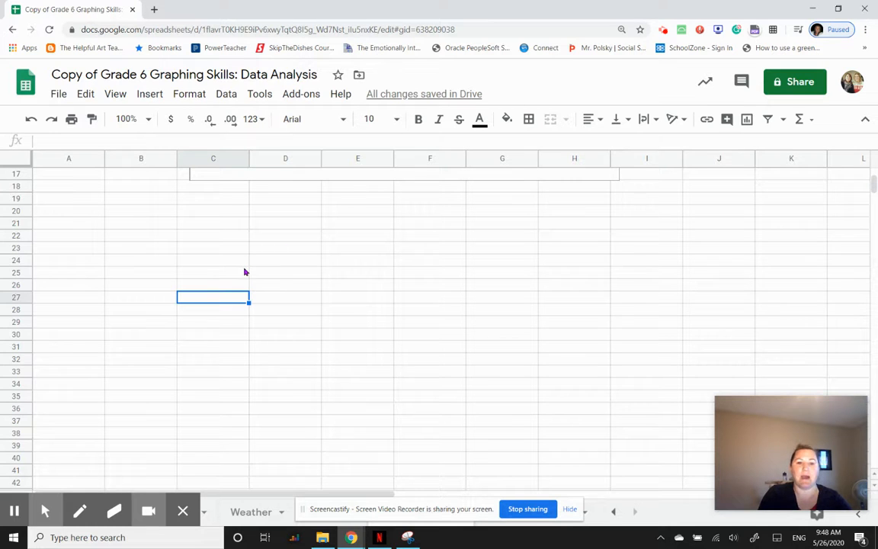
{"action": "scroll", "coordinate": [245, 272], "scroll_direction": "up", "scroll_amount": 5}
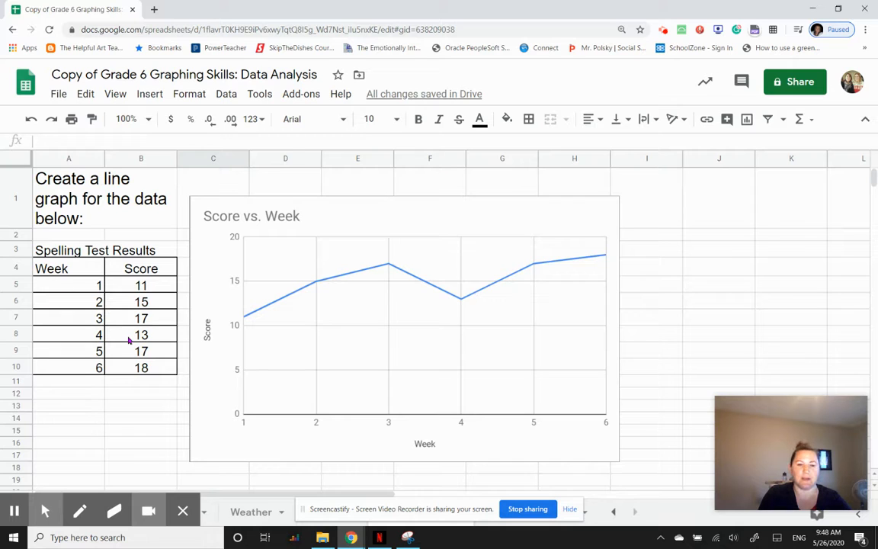
{"action": "scroll", "coordinate": [128, 340], "scroll_direction": "down", "scroll_amount": 4}
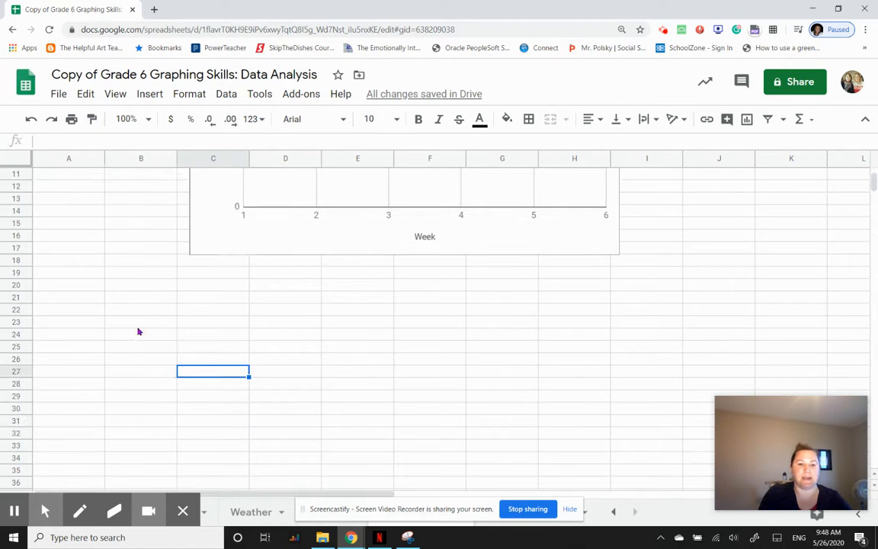
Step: Select cells A20:B24 below the chart and apply all borders to them
{"action": "left_click_drag", "start_coordinate": [71, 286], "coordinate": [162, 341]}
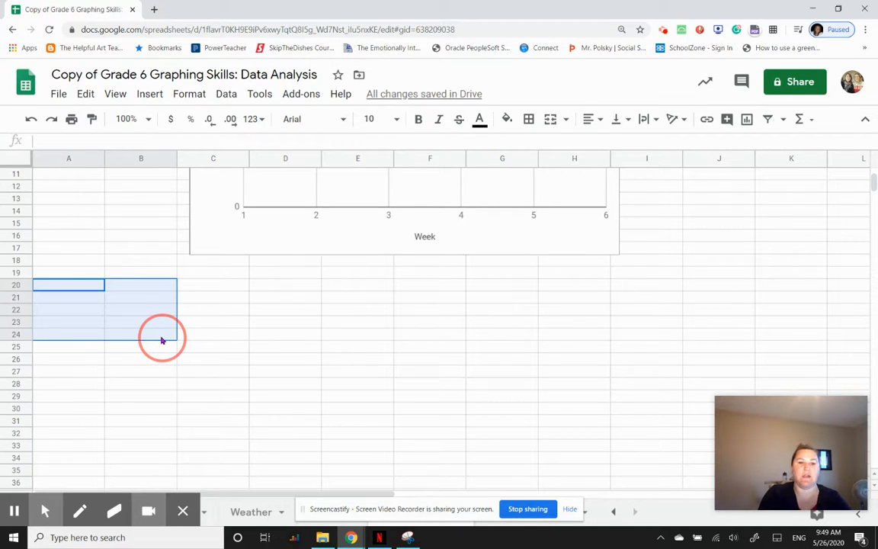
{"action": "left_click_drag", "start_coordinate": [162, 340], "coordinate": [162, 340]}
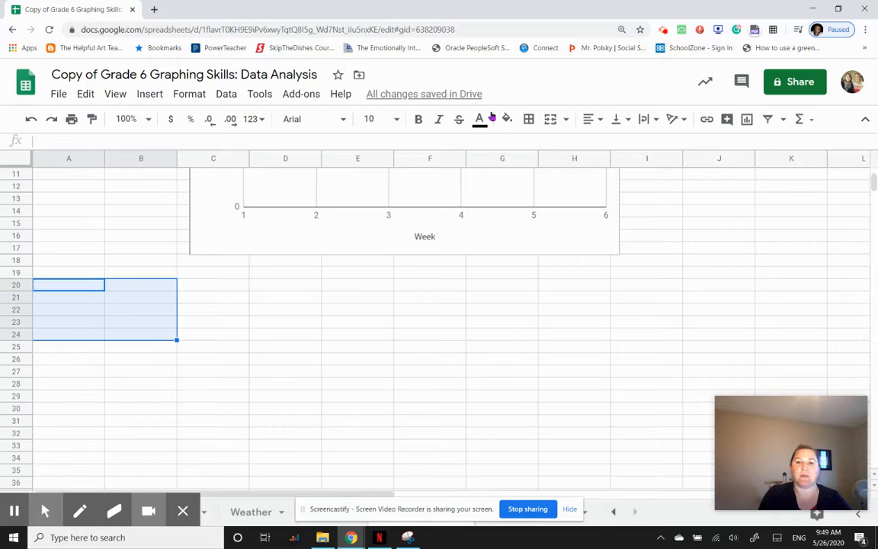
{"action": "left_click", "coordinate": [529, 124]}
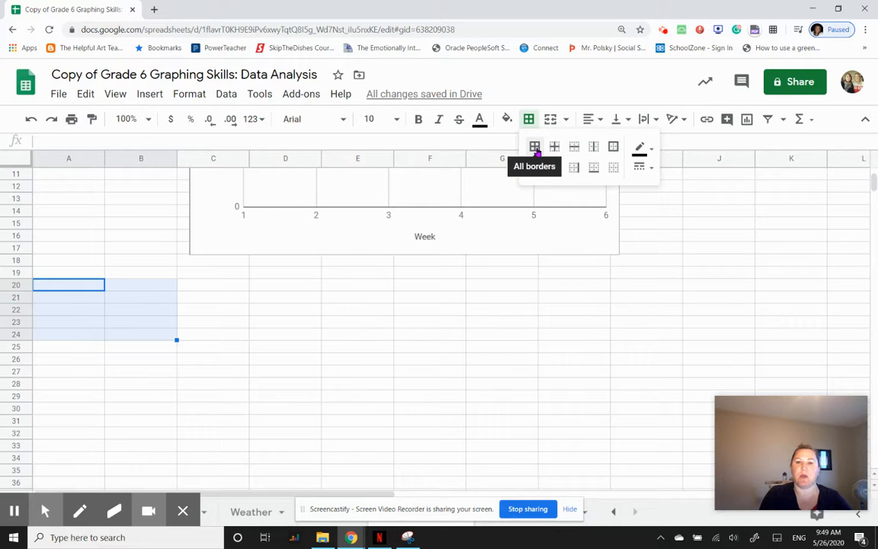
{"action": "left_click", "coordinate": [535, 148]}
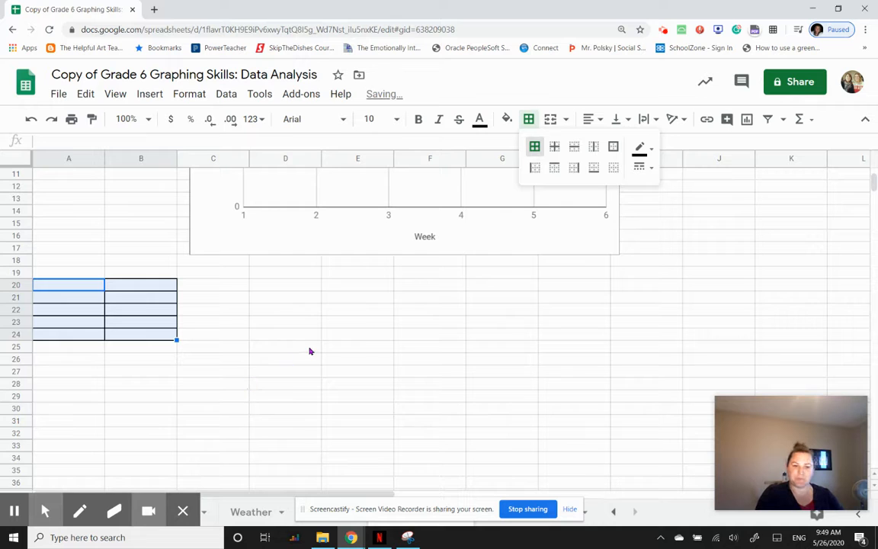
Step: Select A19:B19 and merge the two cells into one
{"action": "scroll", "coordinate": [305, 343], "scroll_direction": "up", "scroll_amount": 3}
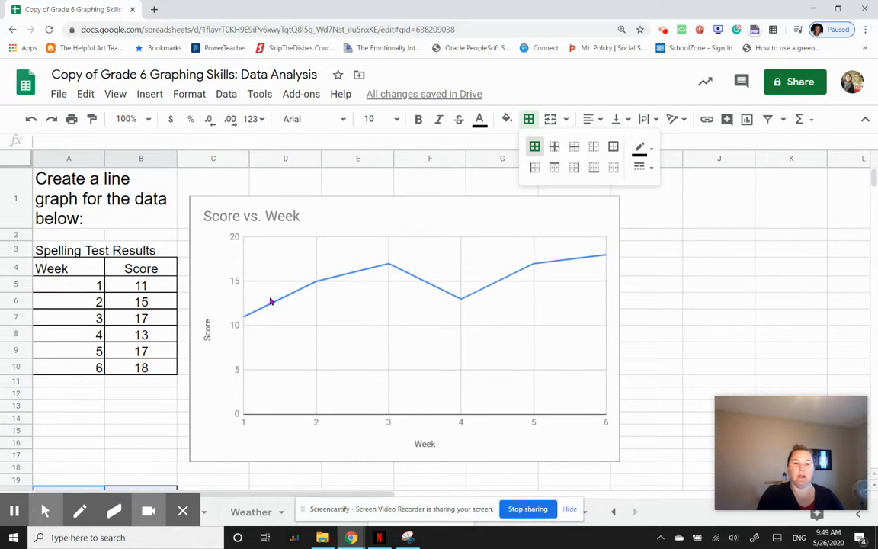
{"action": "scroll", "coordinate": [301, 347], "scroll_direction": "down", "scroll_amount": 3}
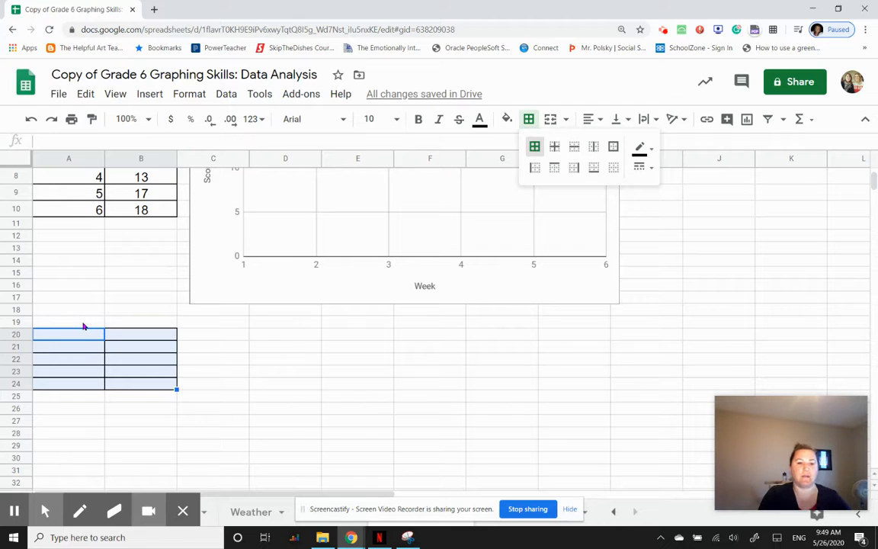
{"action": "left_click_drag", "start_coordinate": [84, 326], "coordinate": [137, 326]}
{"action": "left_click", "coordinate": [185, 95]}
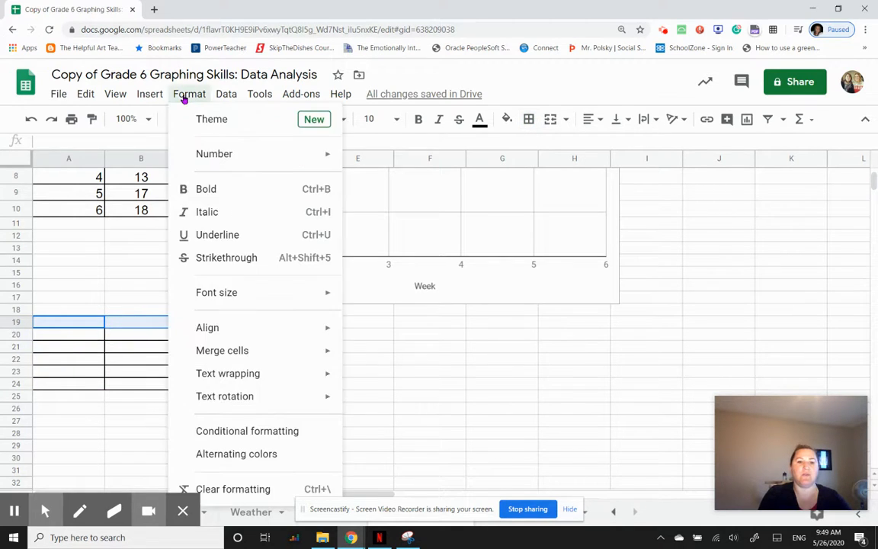
{"action": "mouse_move", "coordinate": [232, 355]}
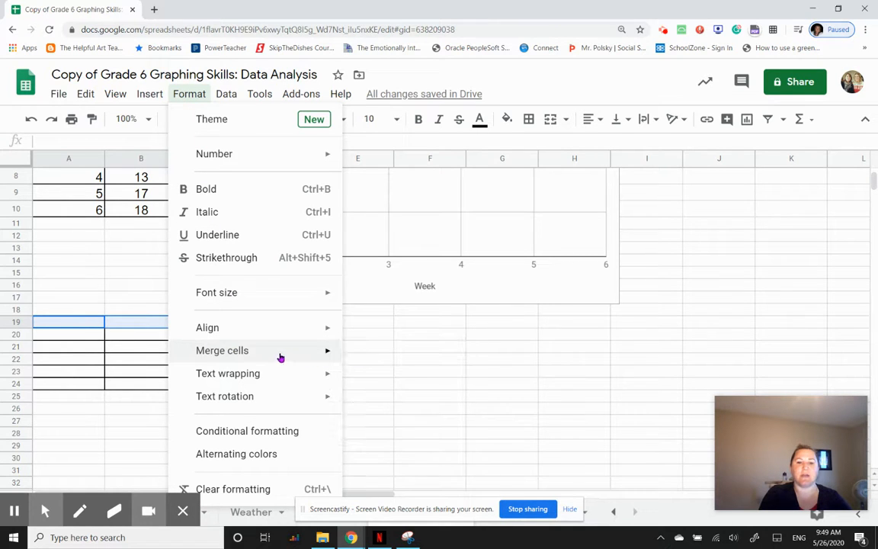
{"action": "left_click", "coordinate": [387, 356]}
{"action": "left_click", "coordinate": [388, 357]}
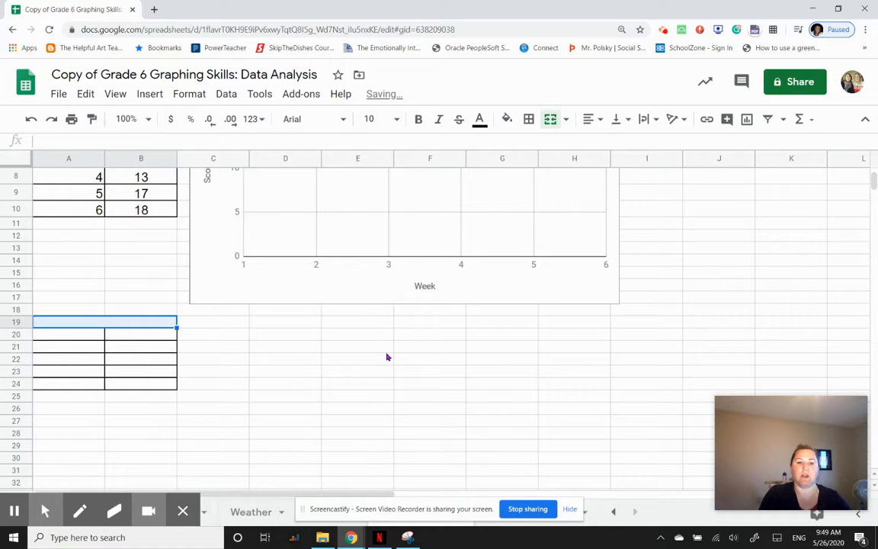
Step: Apply all borders to the merged cell in row 19
{"action": "left_click", "coordinate": [216, 325]}
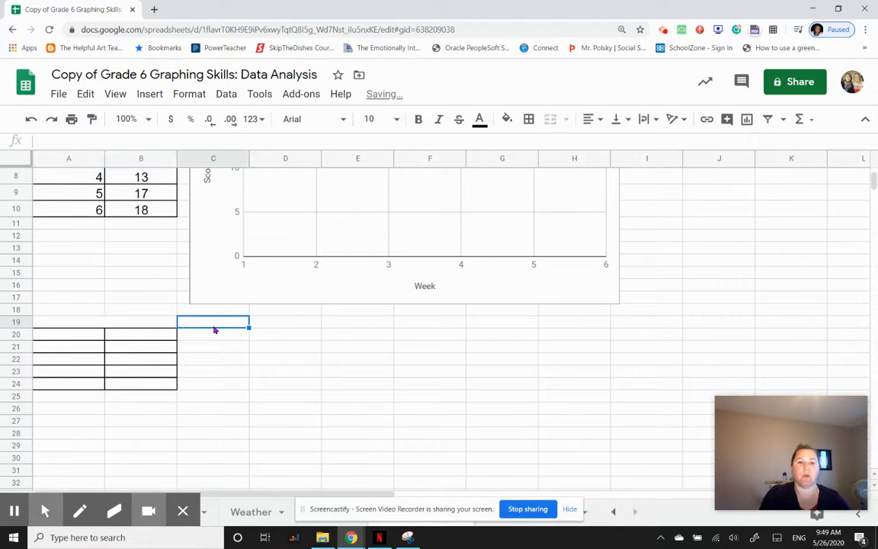
{"action": "left_click", "coordinate": [132, 324]}
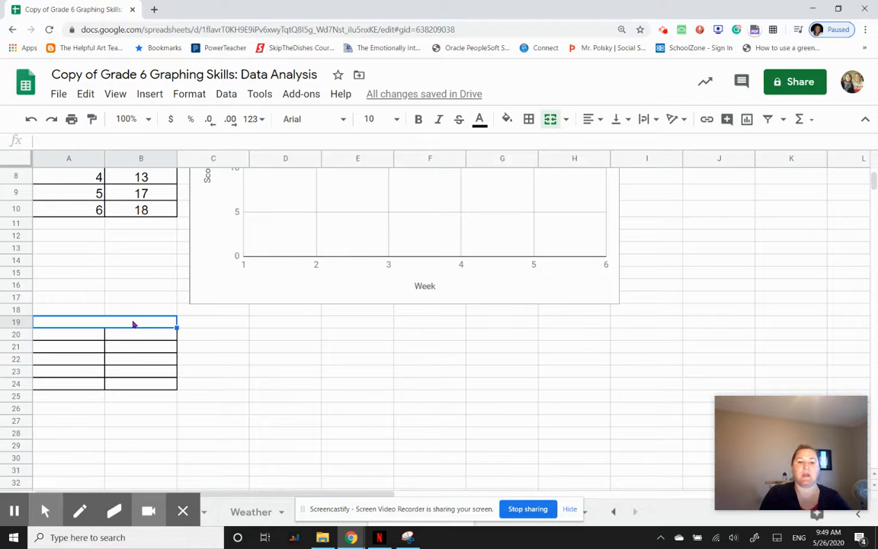
{"action": "left_click", "coordinate": [529, 120]}
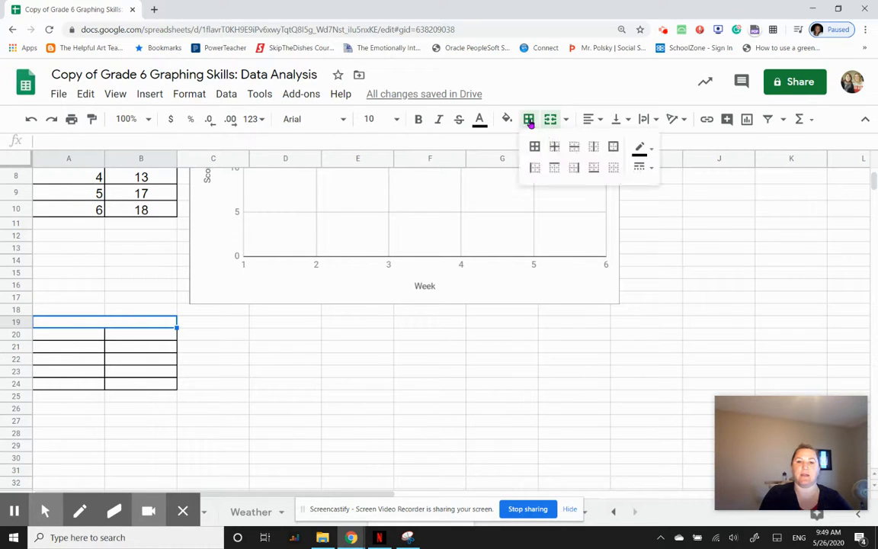
{"action": "left_click", "coordinate": [535, 148]}
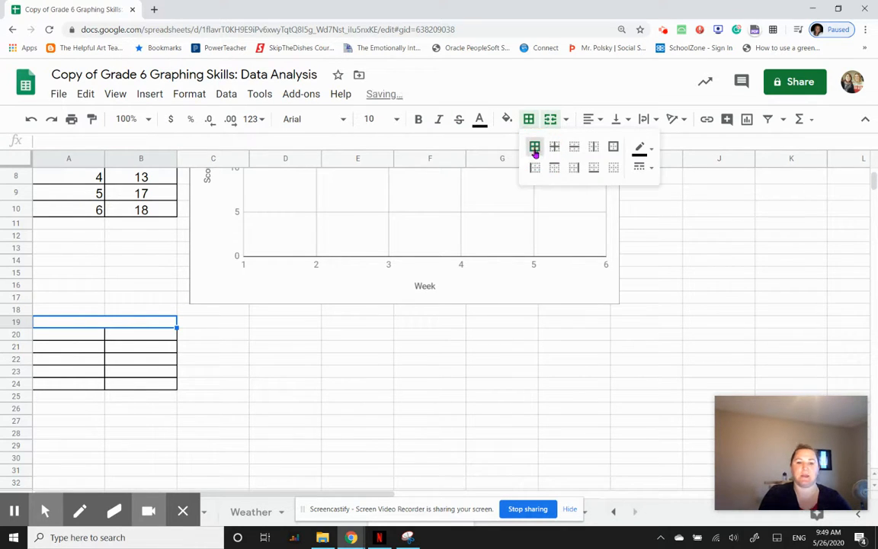
{"action": "left_click", "coordinate": [195, 337]}
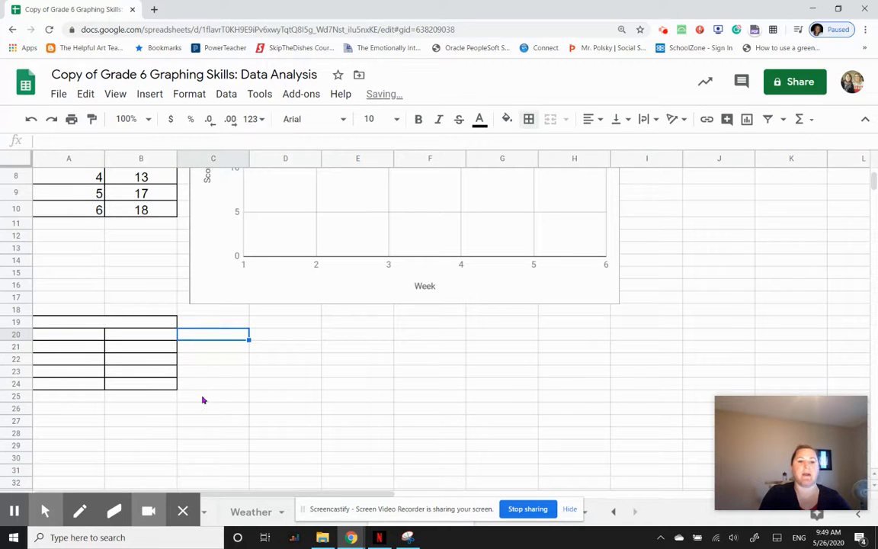
Step: Enter "title" in the merged cell in row 19
{"action": "left_click", "coordinate": [109, 327]}
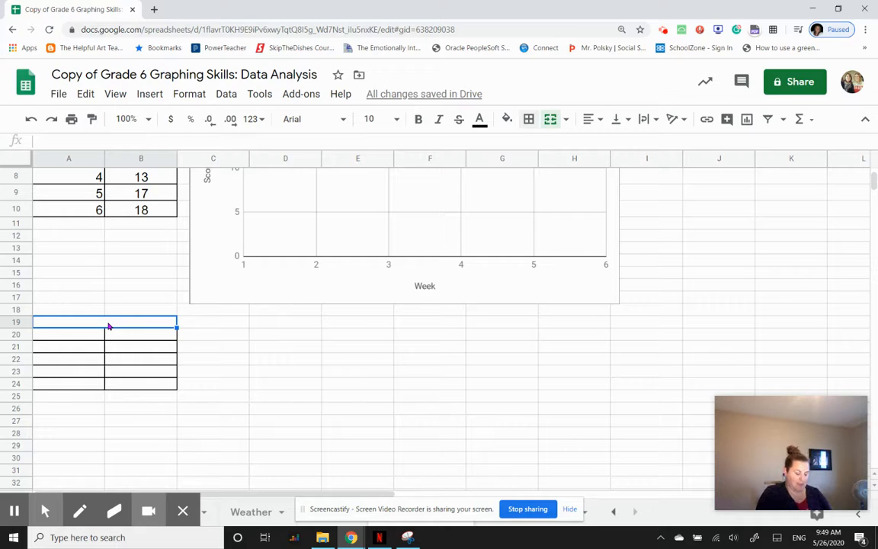
{"action": "type", "text": "title"}
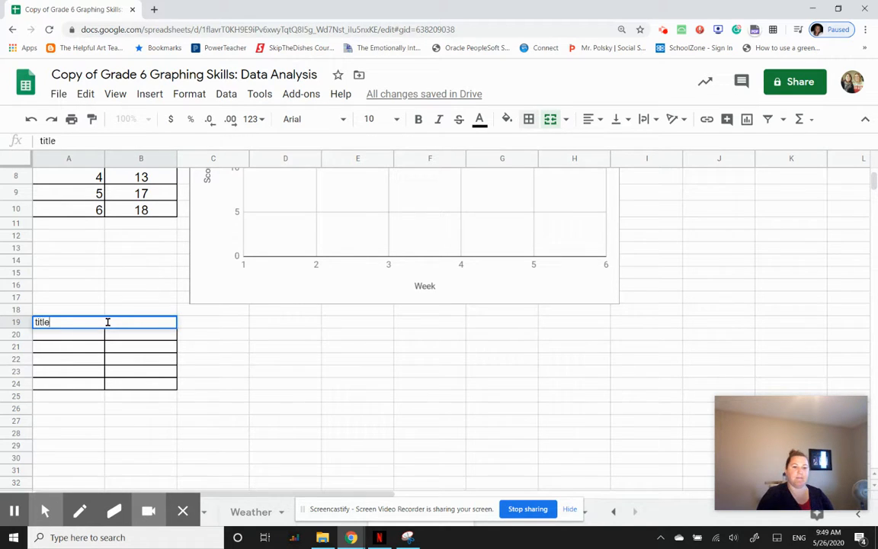
{"action": "key", "text": "Tab"}
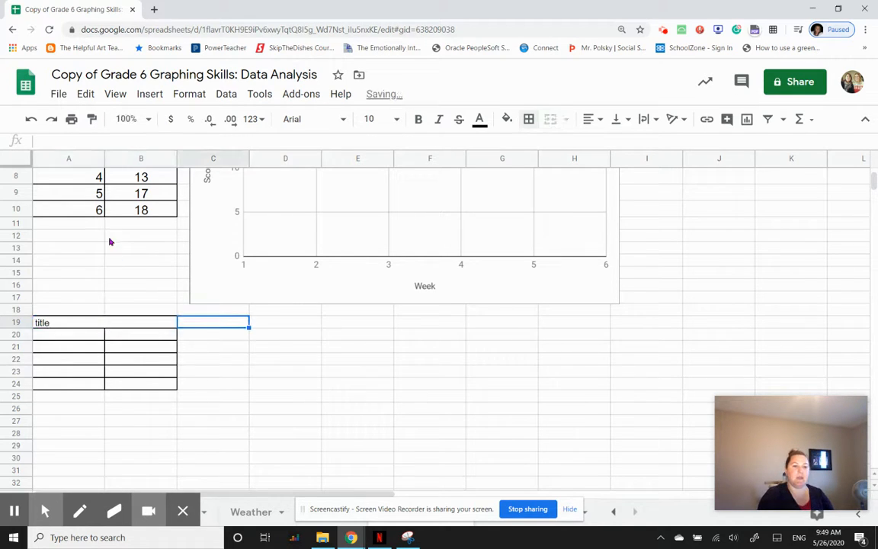
Step: Enter the column headers "Cat A" in A20 and "Cat B" in B20 of the table
{"action": "left_click", "coordinate": [78, 337]}
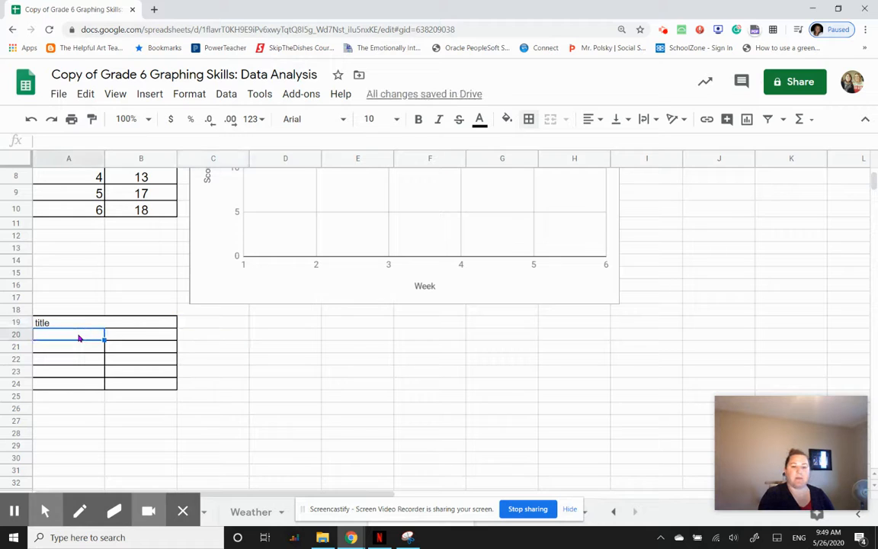
{"action": "type", "text": "Cat A"}
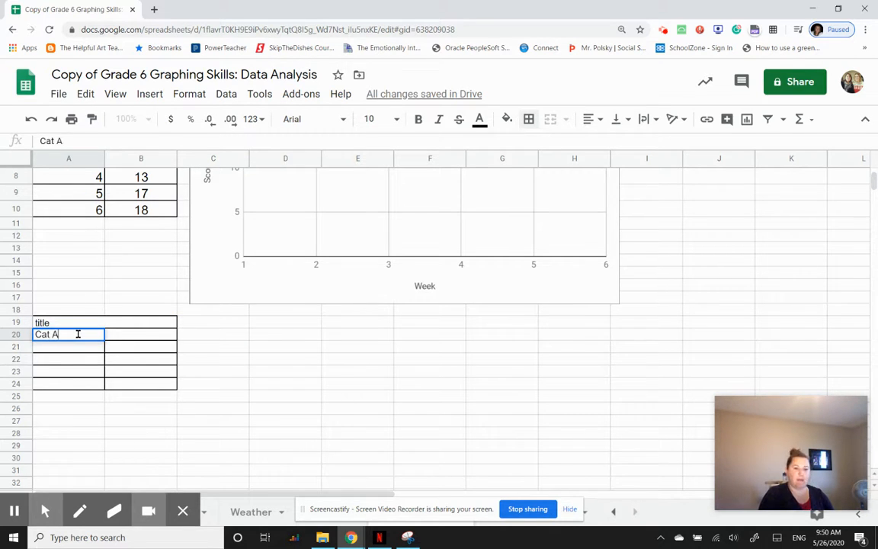
{"action": "key", "text": "Tab"}
{"action": "type", "text": "Cat"}
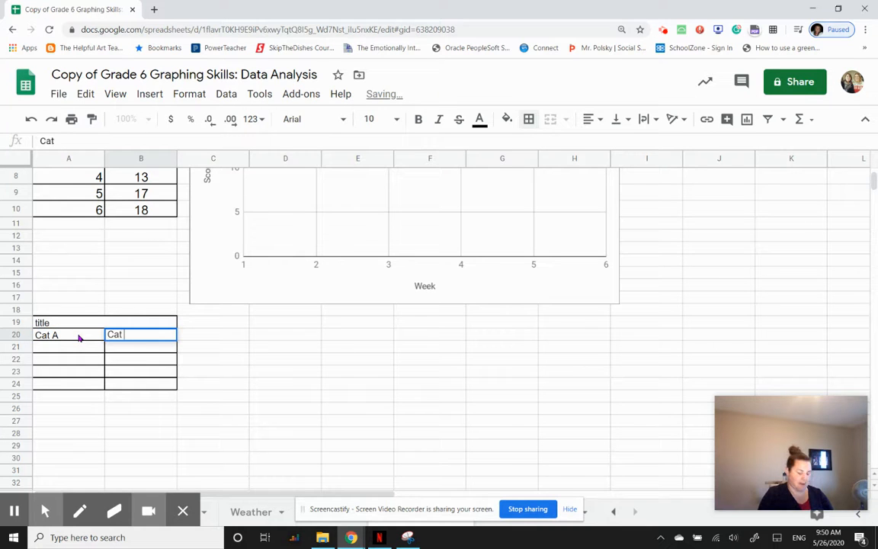
{"action": "type", "text": " B"}
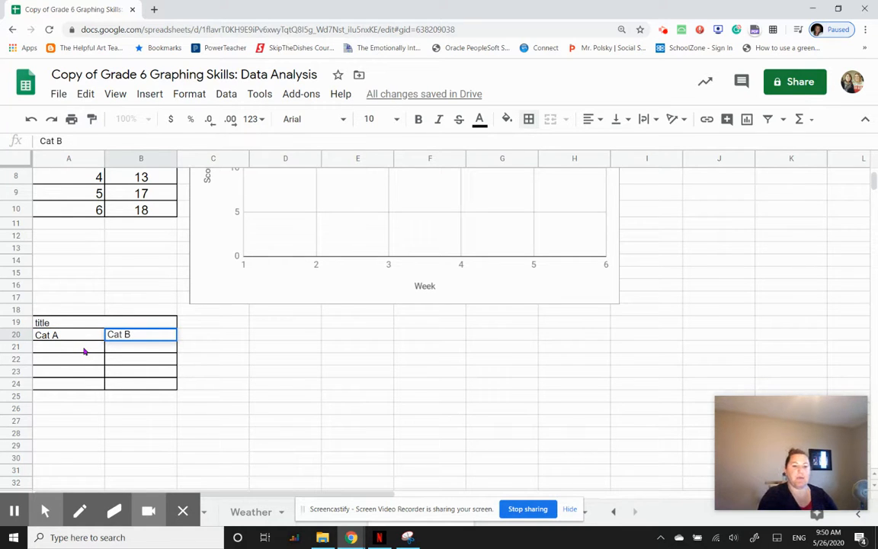
{"action": "left_click_drag", "start_coordinate": [84, 351], "coordinate": [88, 388]}
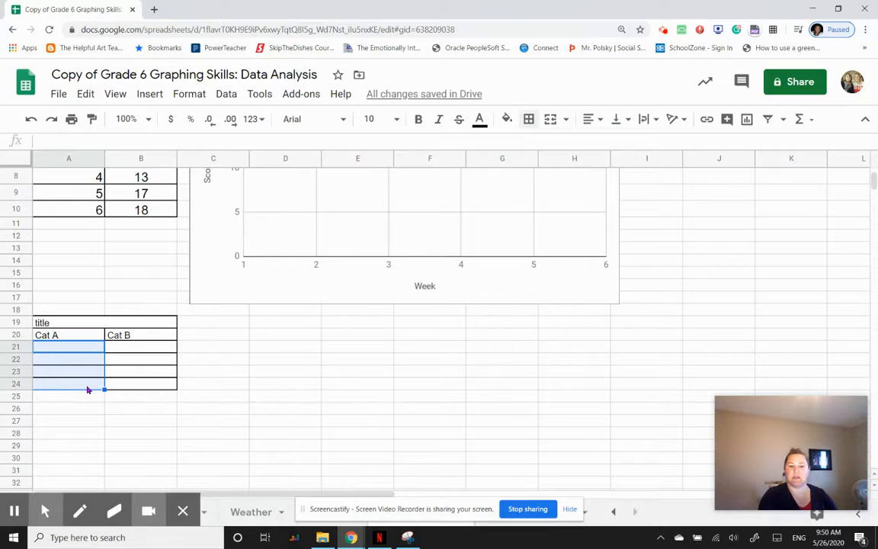
{"action": "left_click", "coordinate": [145, 354]}
{"action": "left_click_drag", "start_coordinate": [144, 354], "coordinate": [147, 383]}
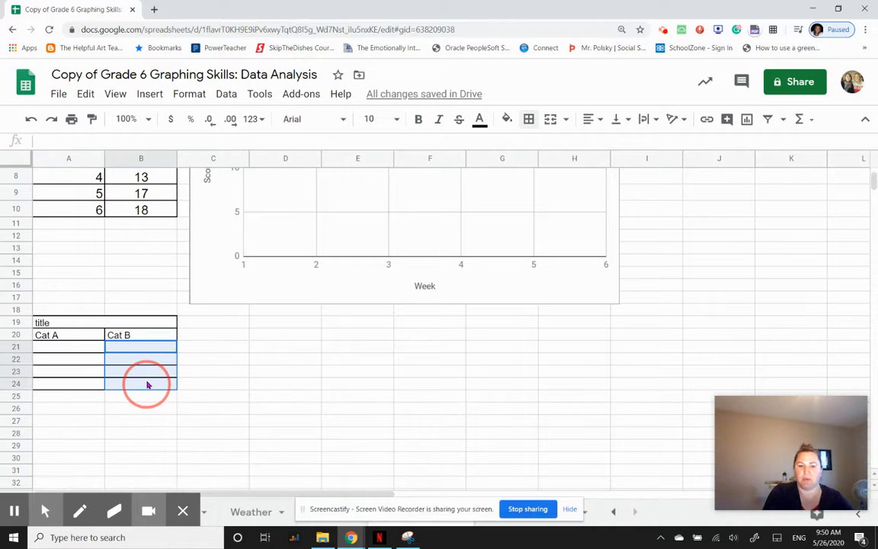
{"action": "scroll", "coordinate": [339, 358], "scroll_direction": "up", "scroll_amount": 3}
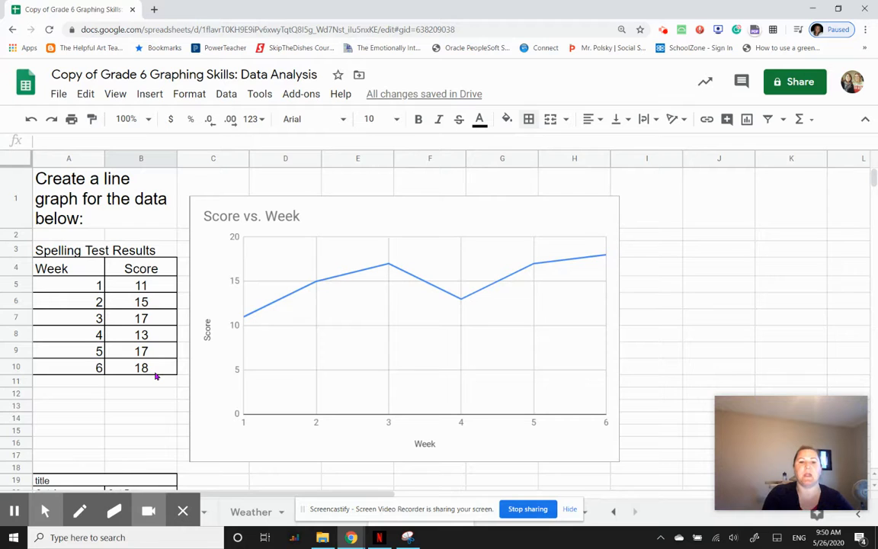
{"action": "scroll", "coordinate": [156, 373], "scroll_direction": "down", "scroll_amount": 2}
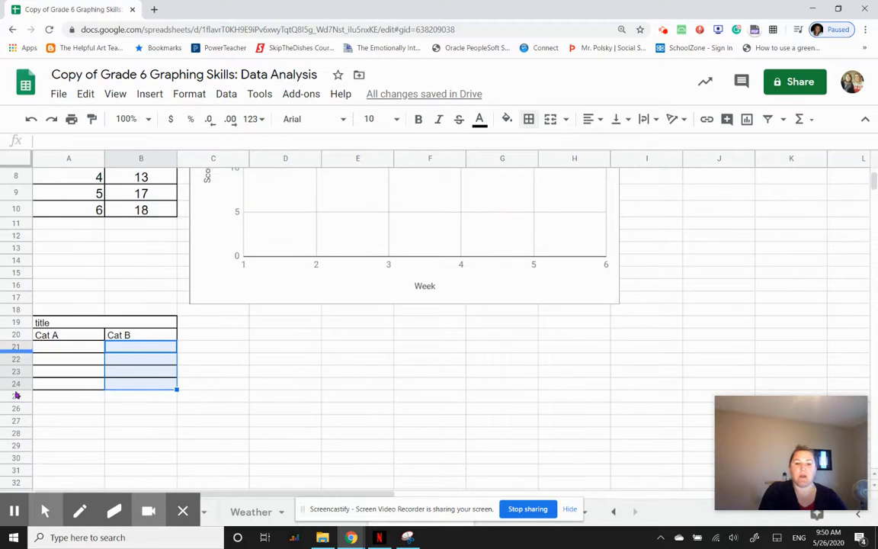
{"action": "left_click_drag", "start_coordinate": [15, 359], "coordinate": [15, 395]}
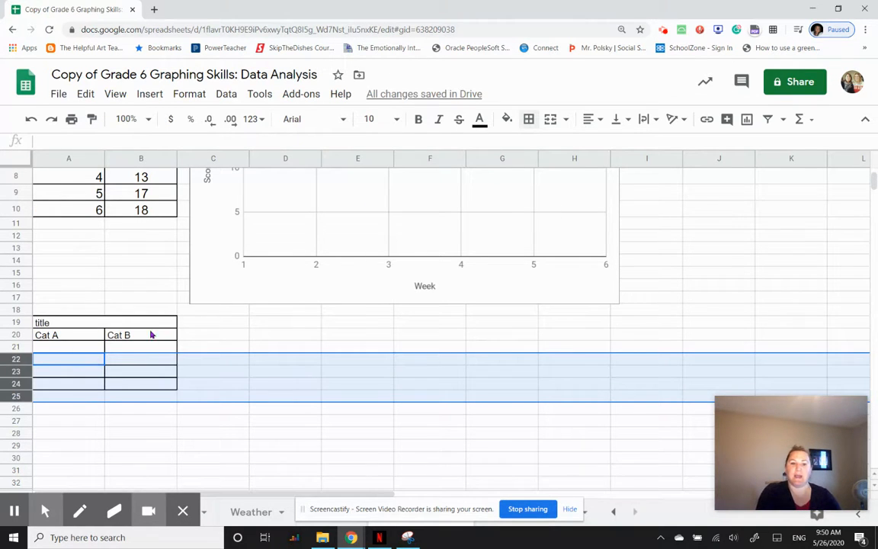
{"action": "left_click", "coordinate": [210, 326]}
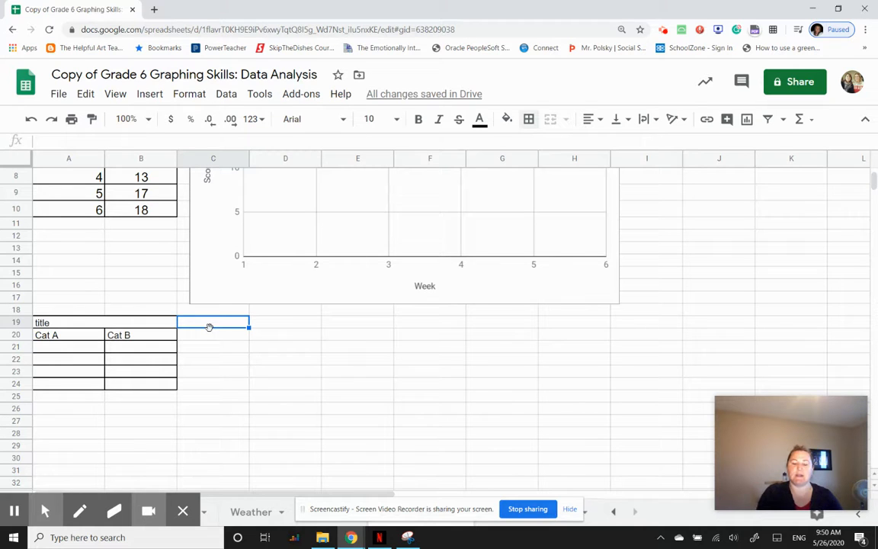
{"action": "left_click", "coordinate": [231, 348]}
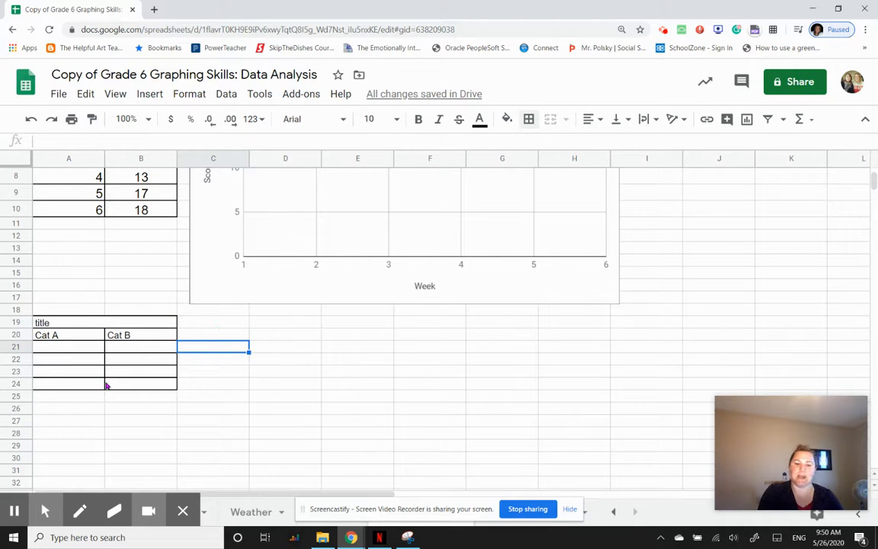